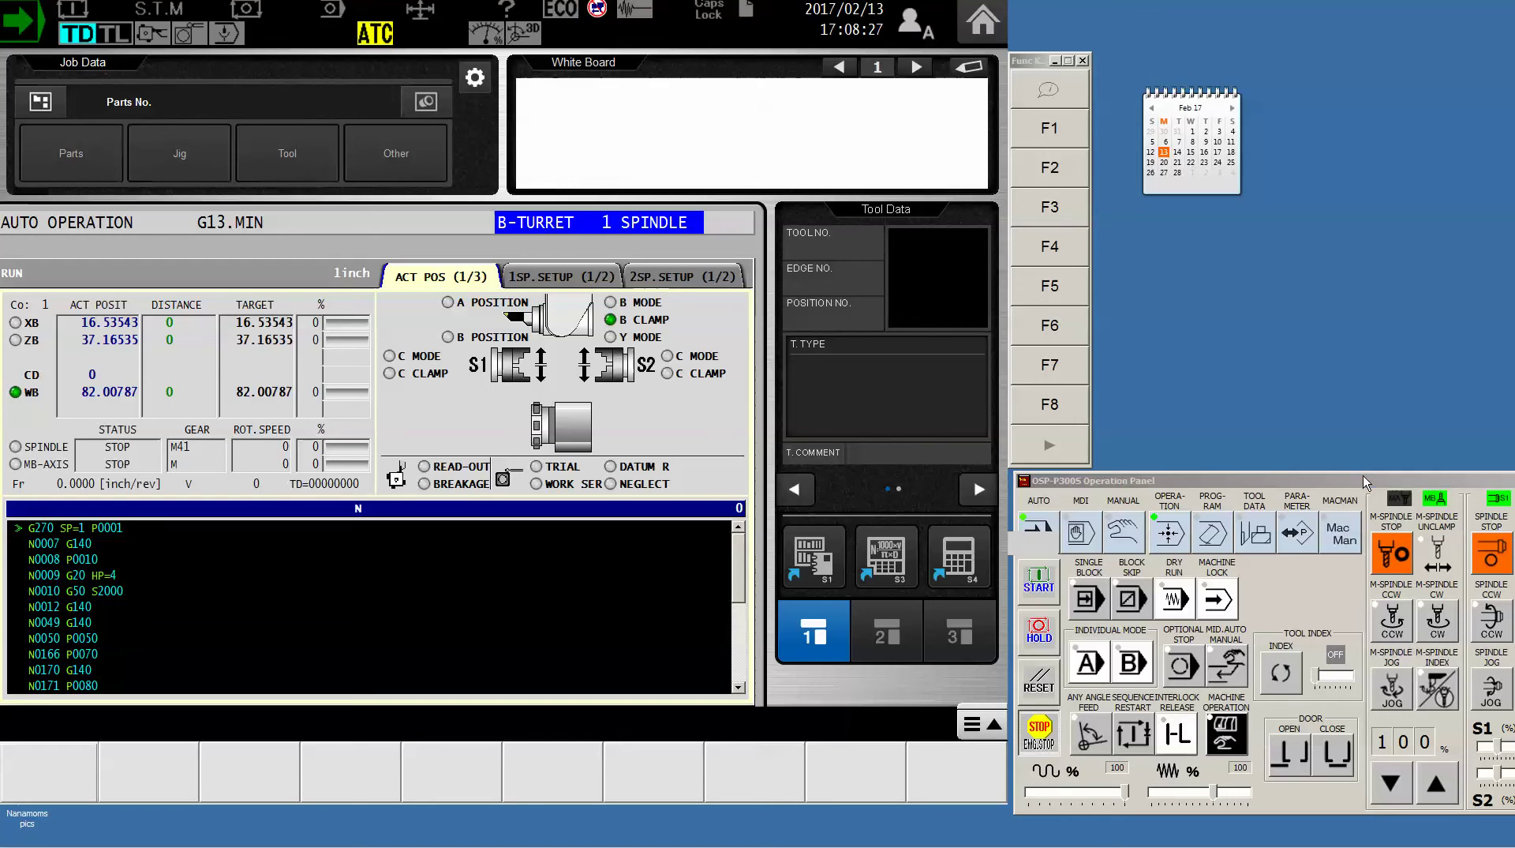
Focus the operator panel window and move it slightly left.
click(1366, 480)
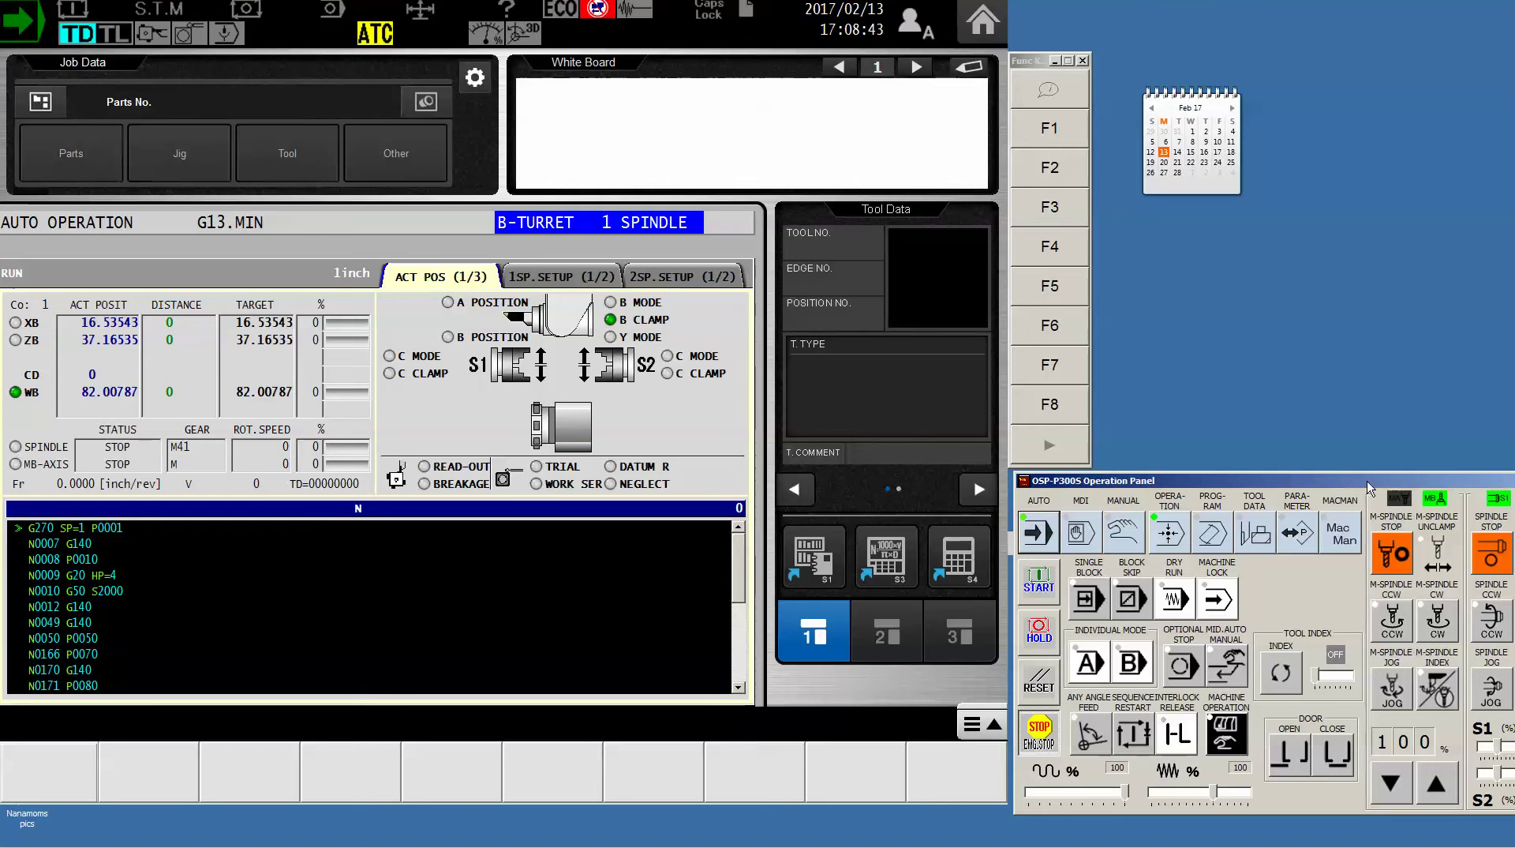
drag(1368, 483, 1352, 485)
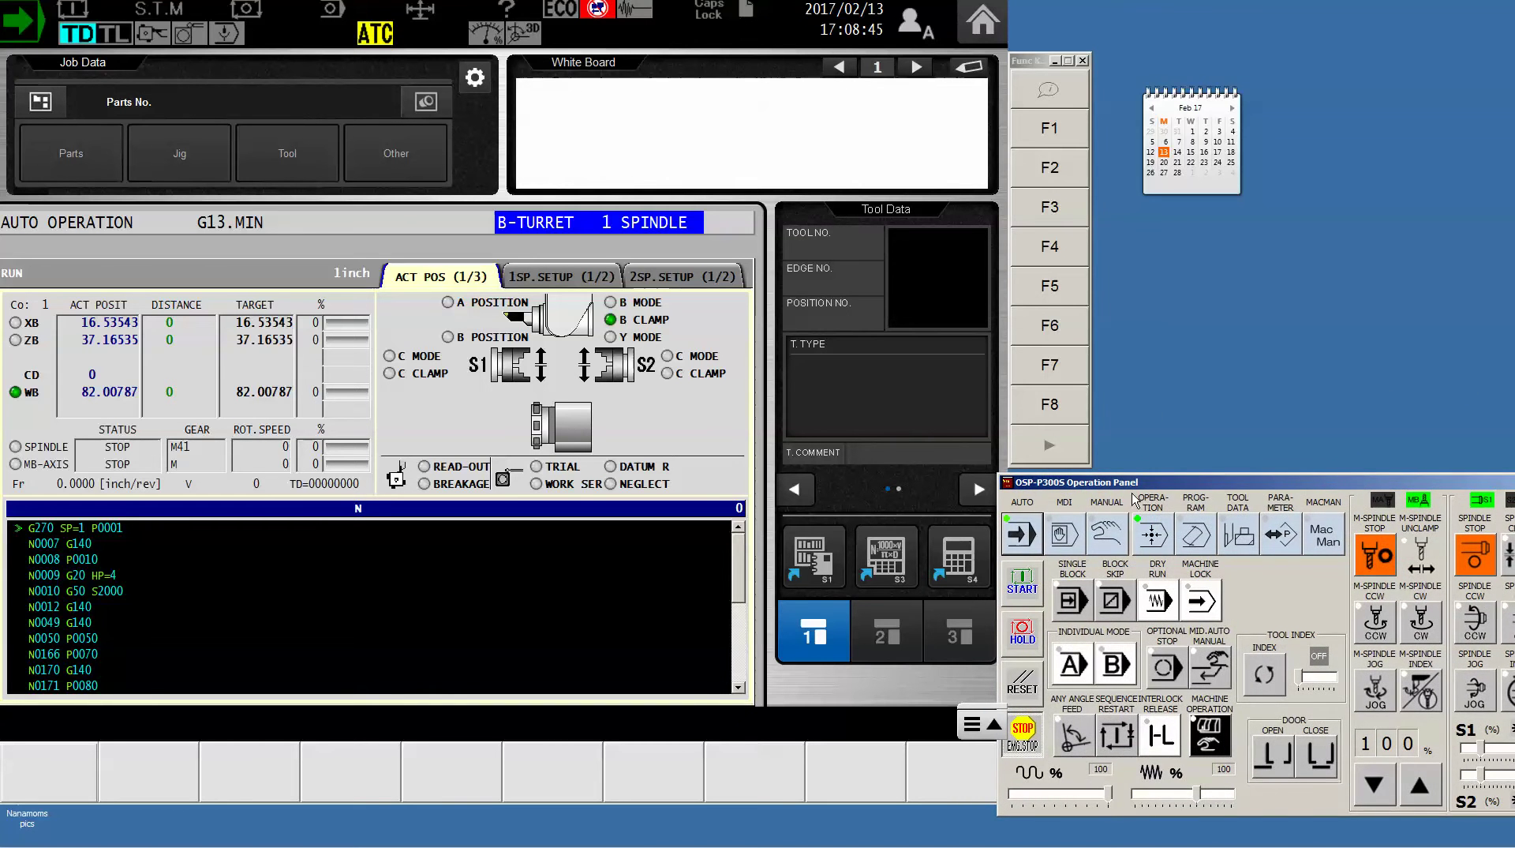
Switch to program operation and show the drive choices for directory display.
click(1196, 535)
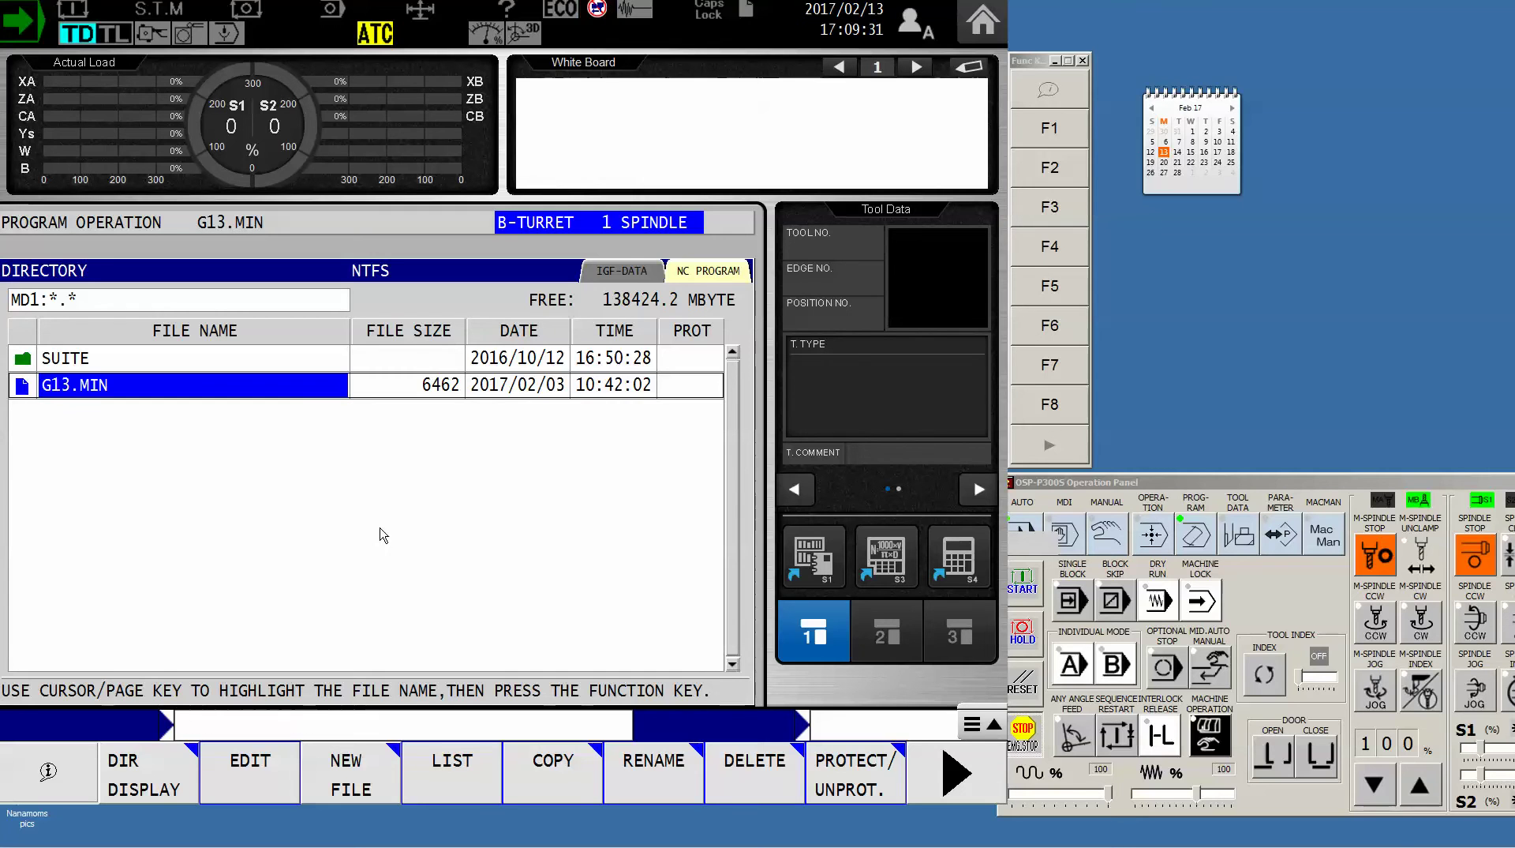
click(152, 780)
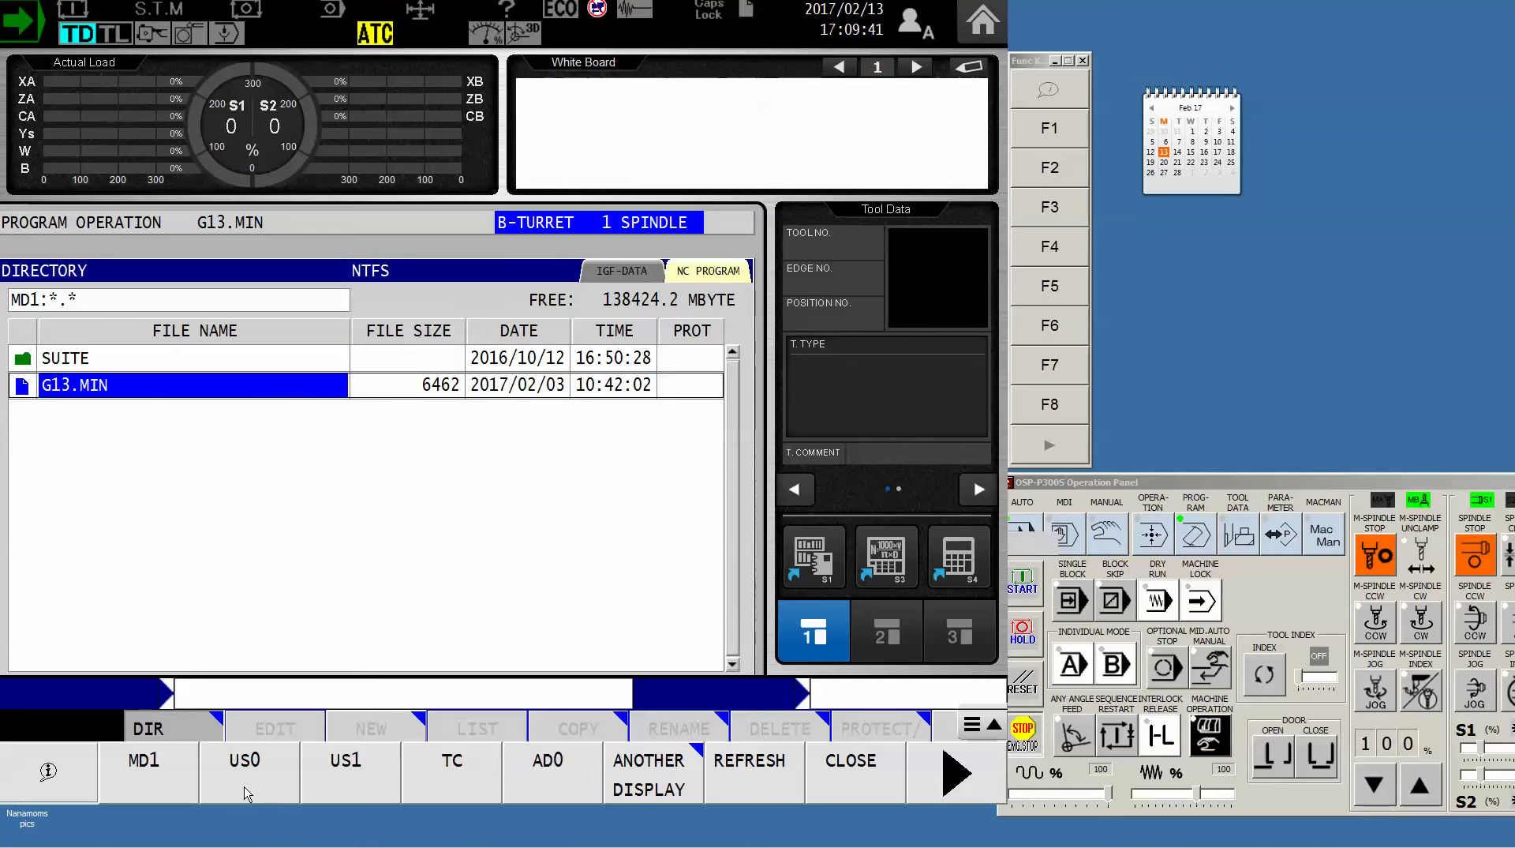
List USB drive US1's files and select TEST-CONTOUR.MIN.
click(356, 781)
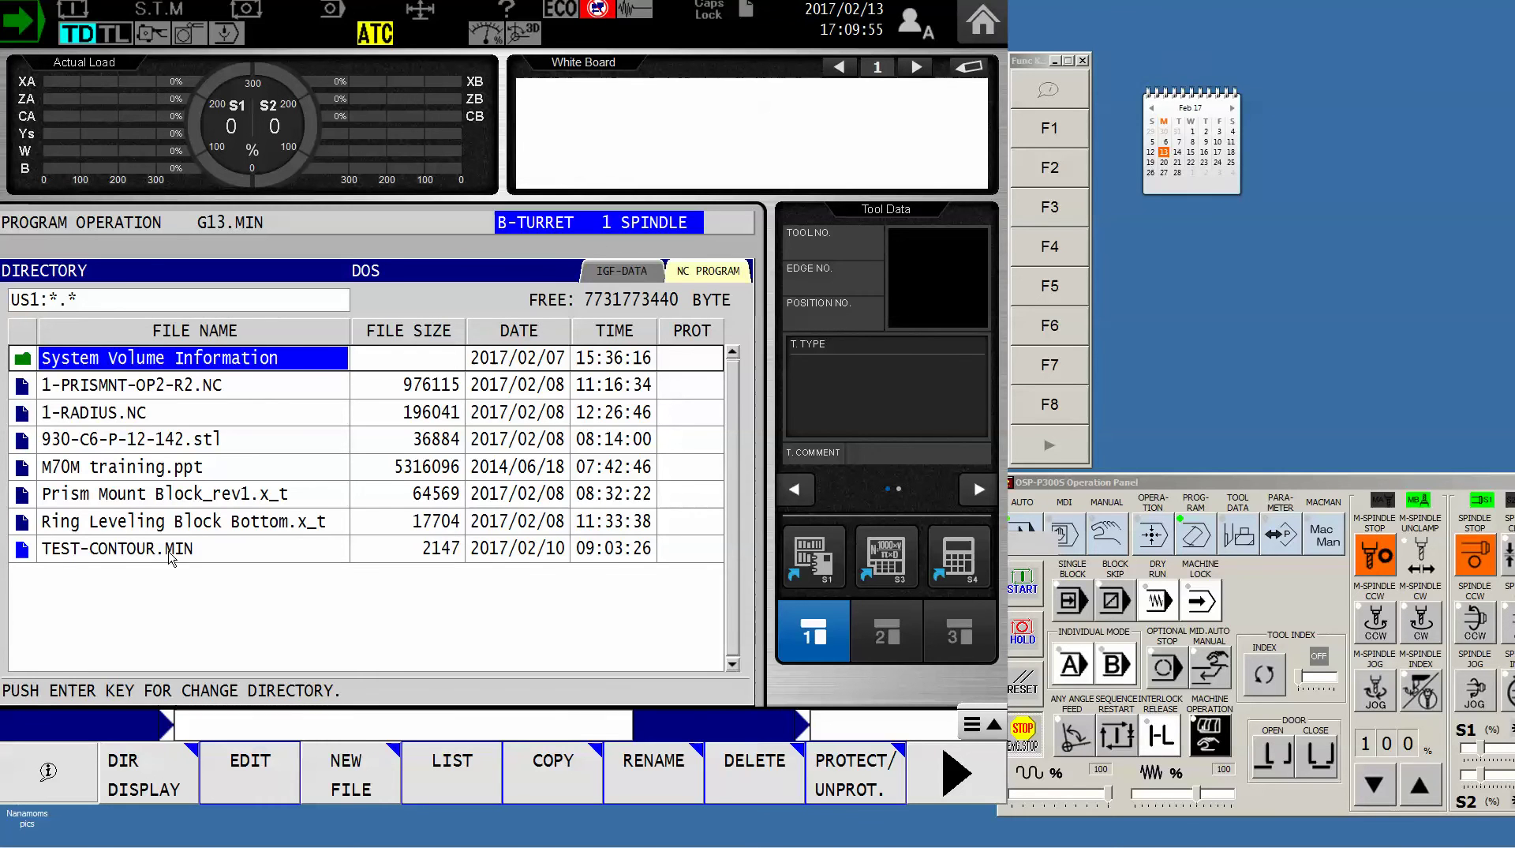
click(167, 552)
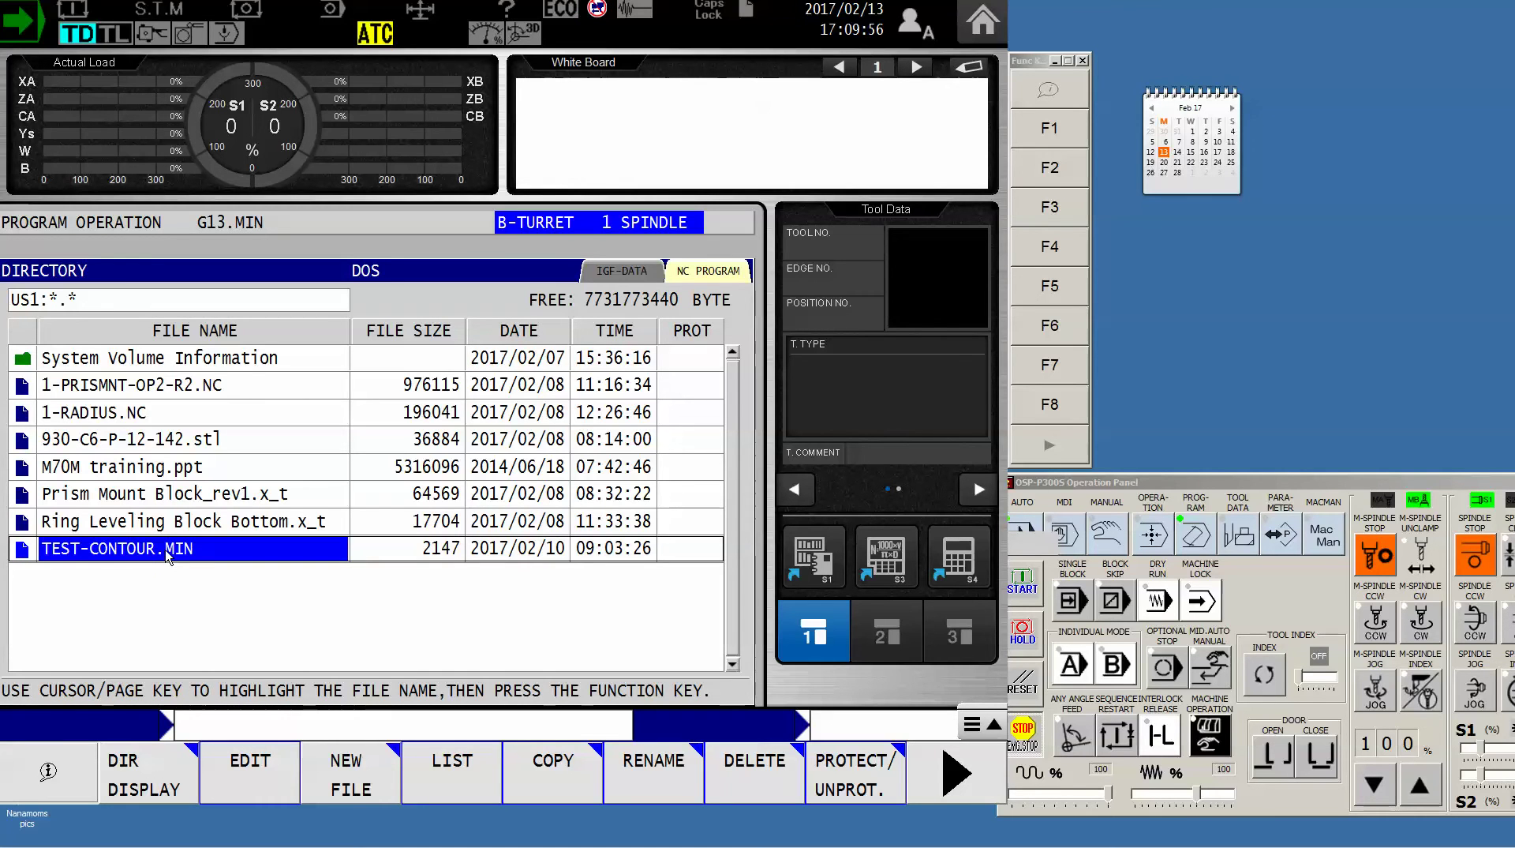
Copy TEST-CONTOUR.MIN into MD1 renamed TEST-PROGRAM, fixing the mistyped name first.
click(562, 786)
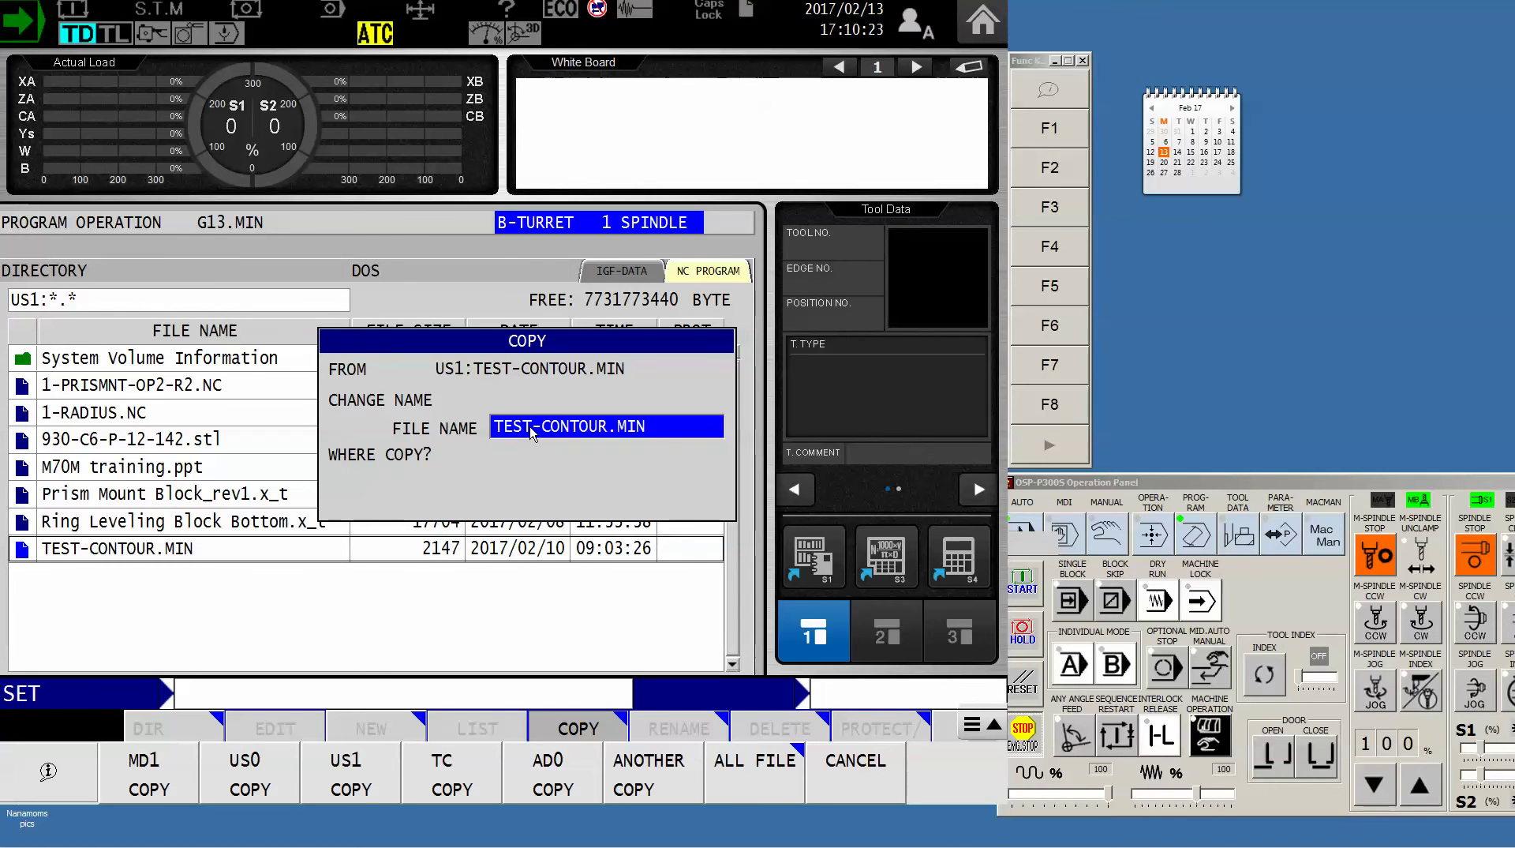
text(TEST)
text(-PROGR)
text(ASM)
key(BackSpace)
key(BackSpace)
text(M)
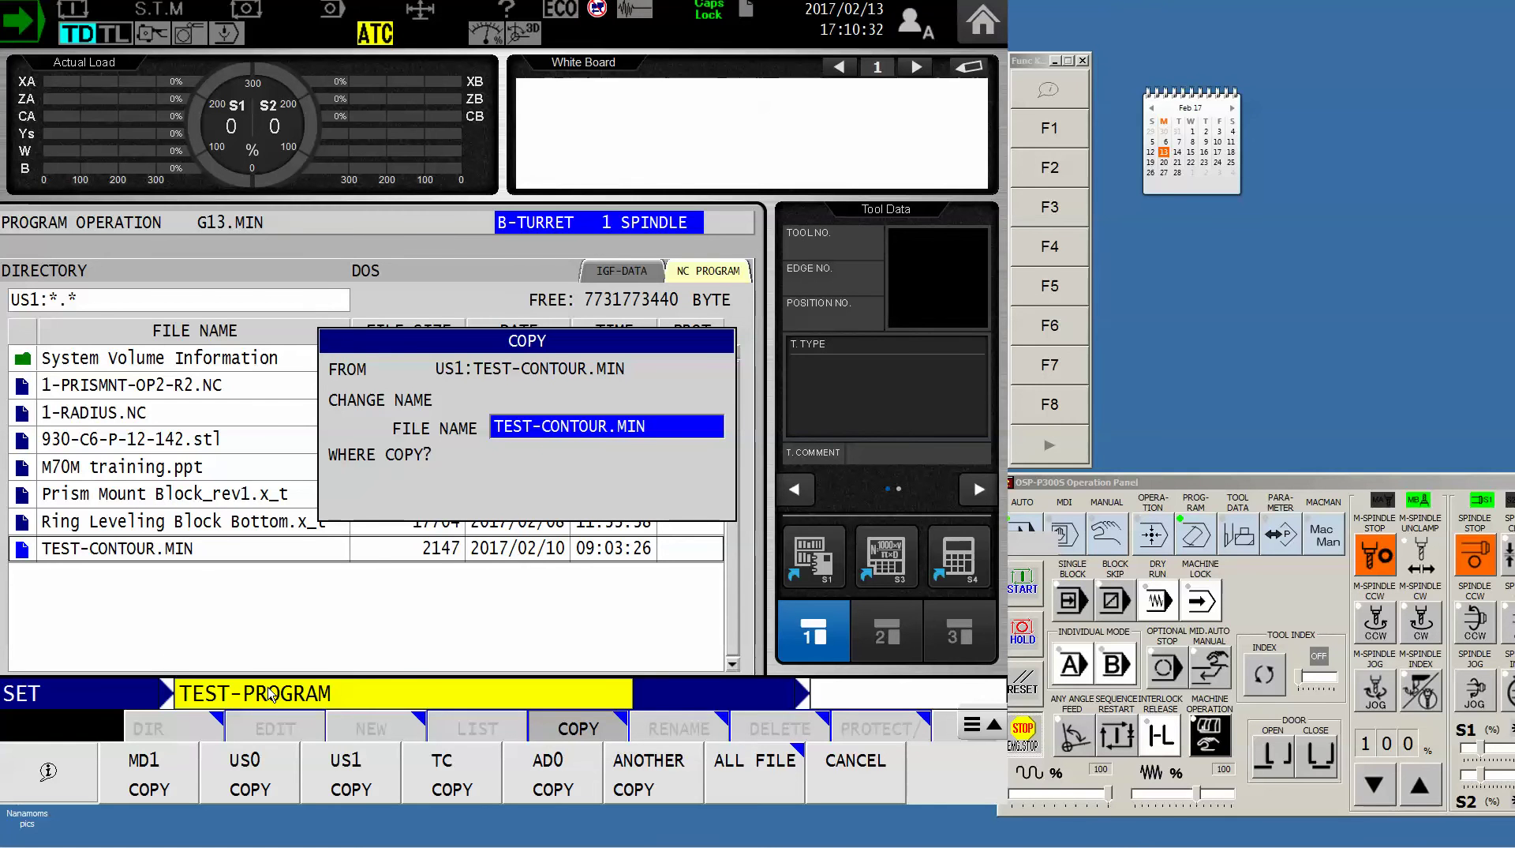
key(Return)
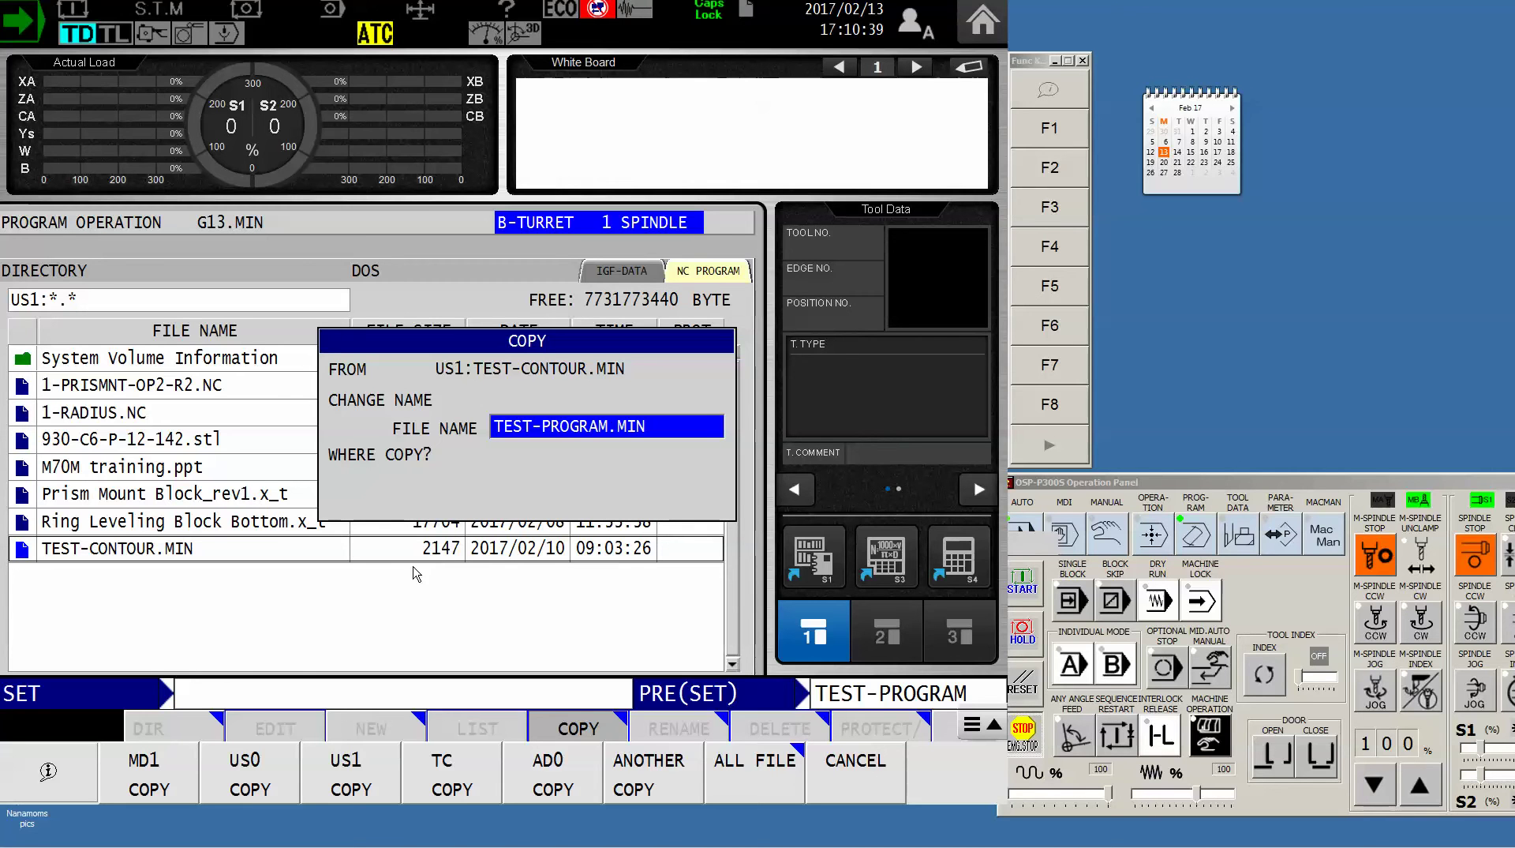
click(152, 782)
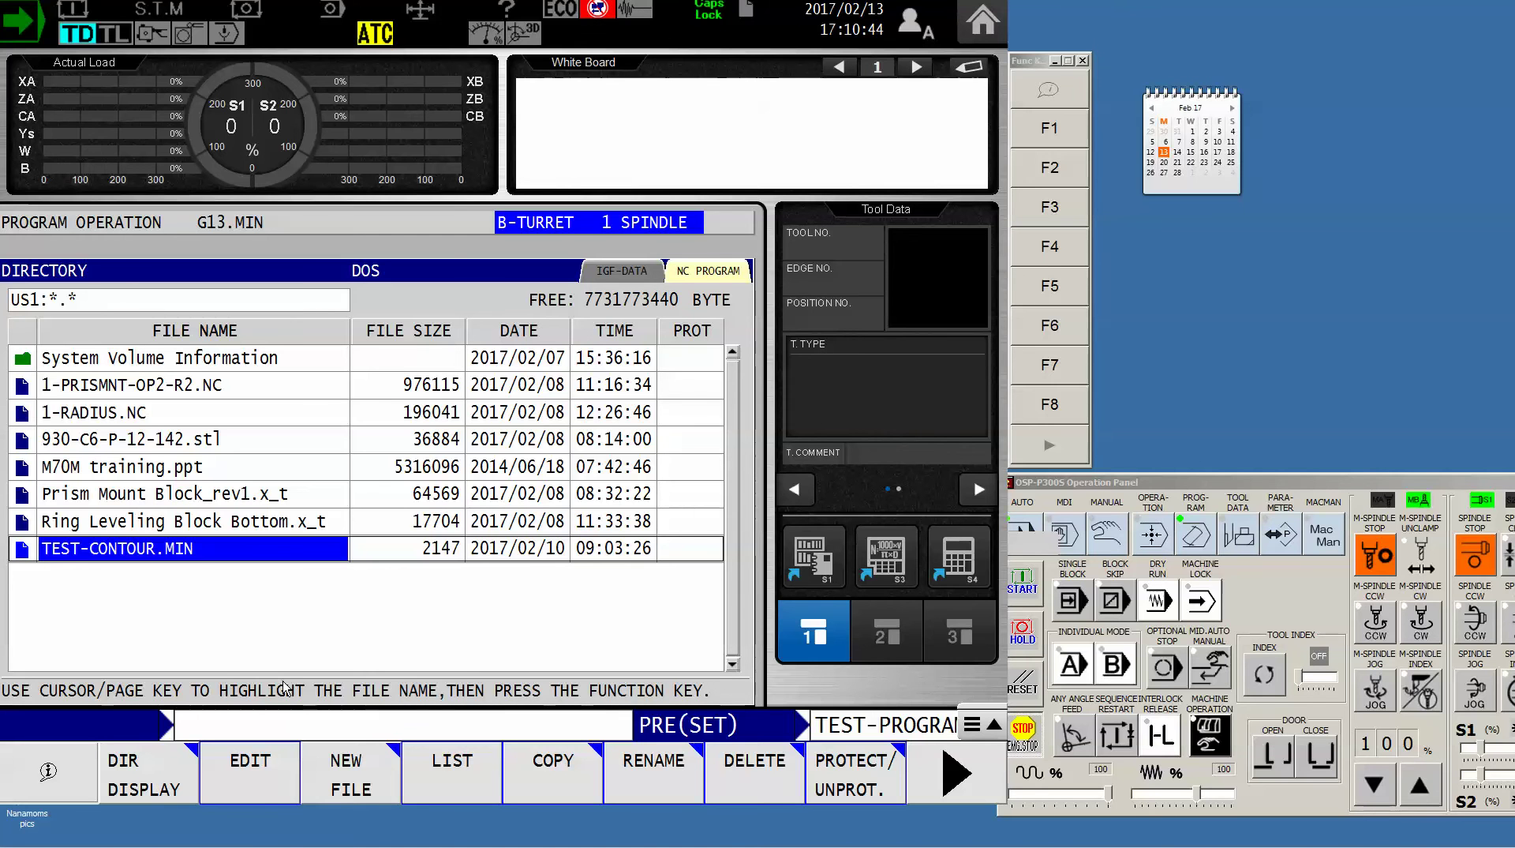
List MD1 and copy TEST-PROGRAM.MIN from it onto USB drive US1.
click(155, 777)
click(153, 783)
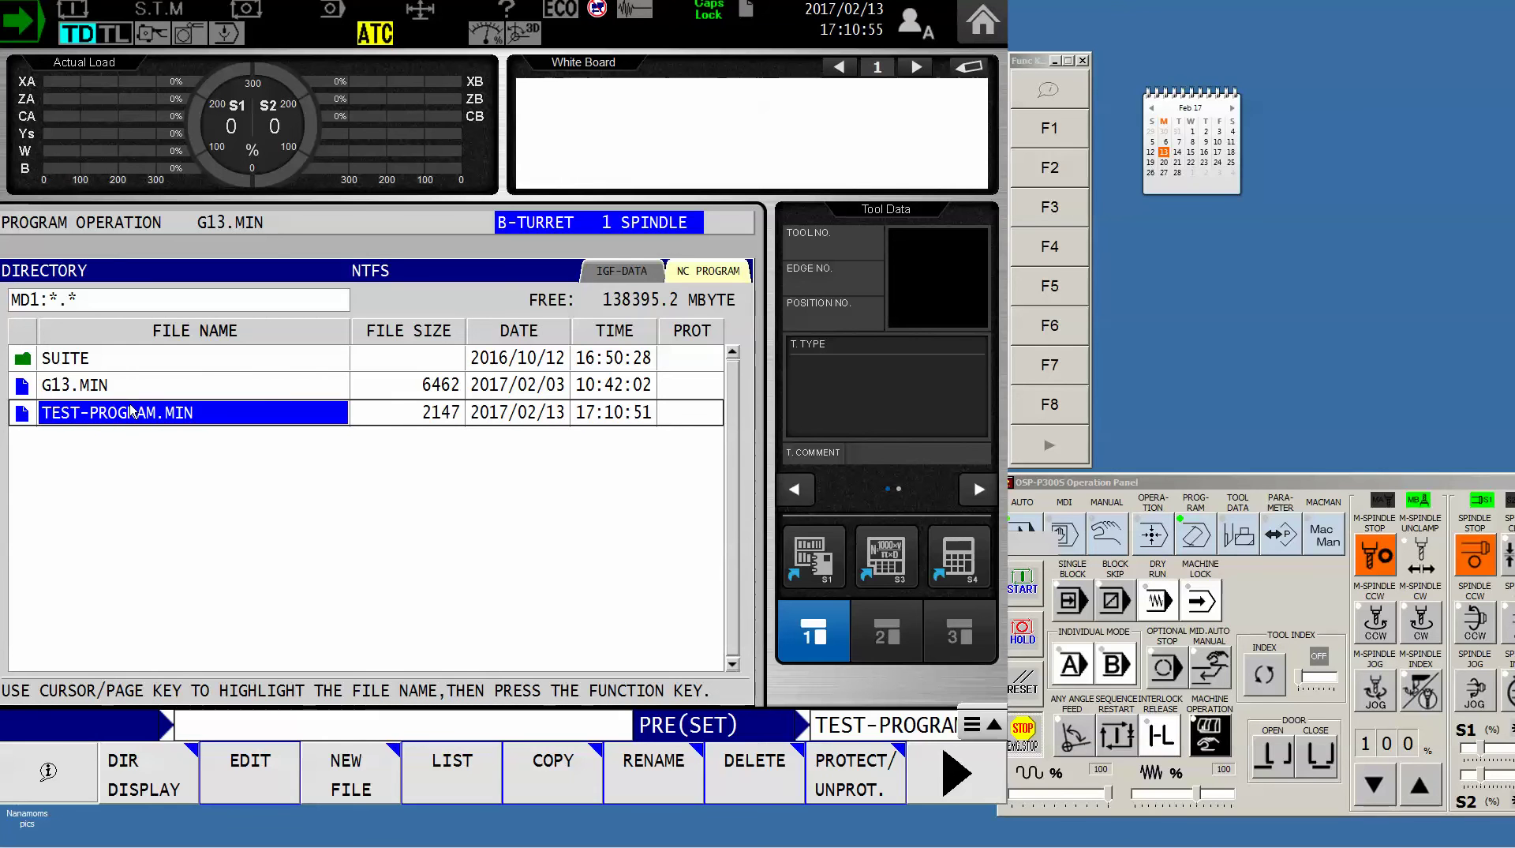
click(556, 782)
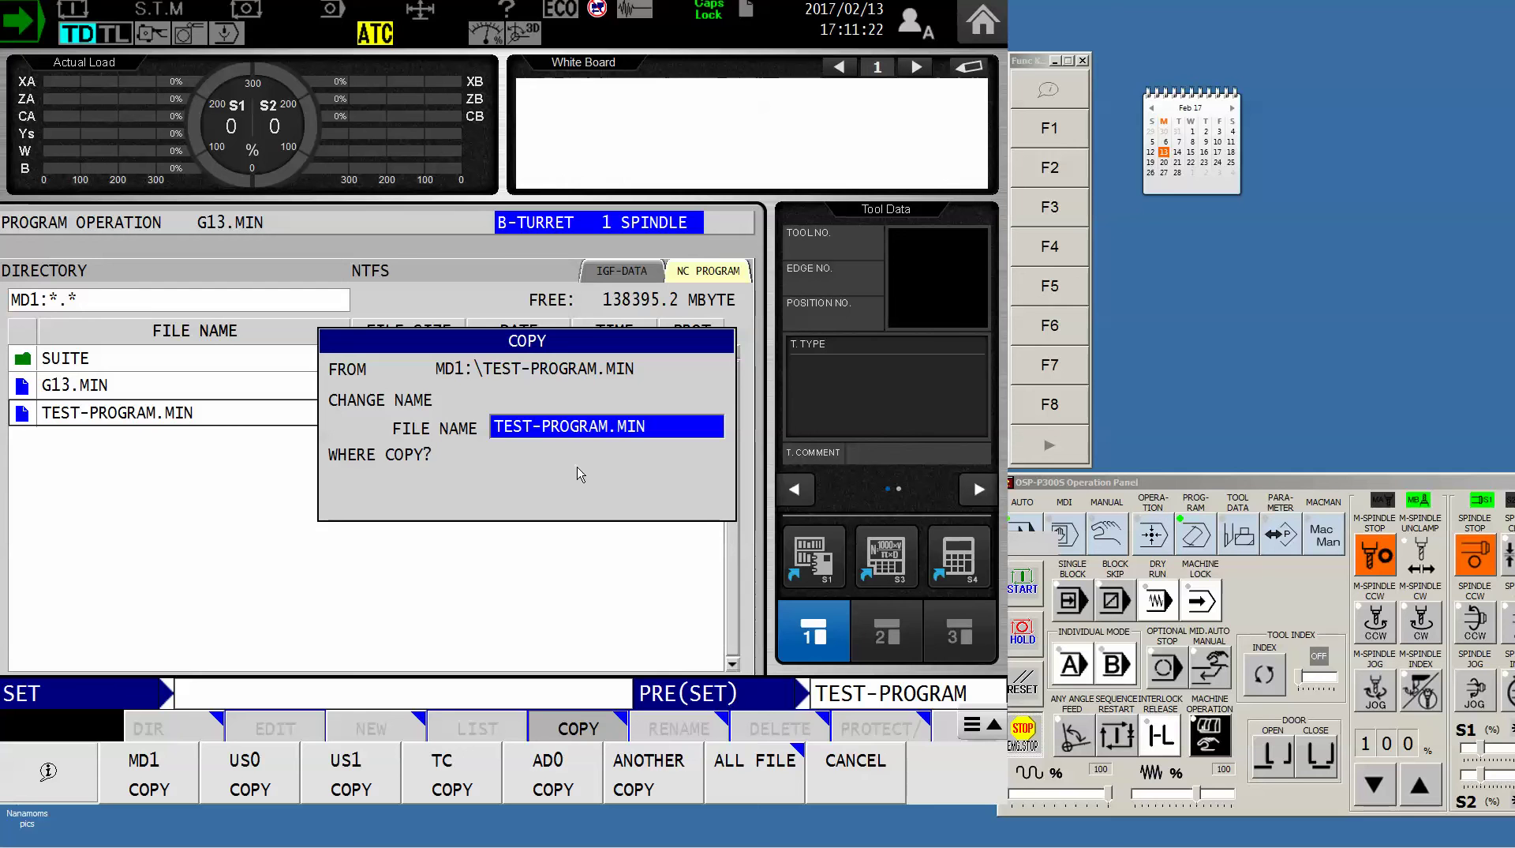
click(348, 784)
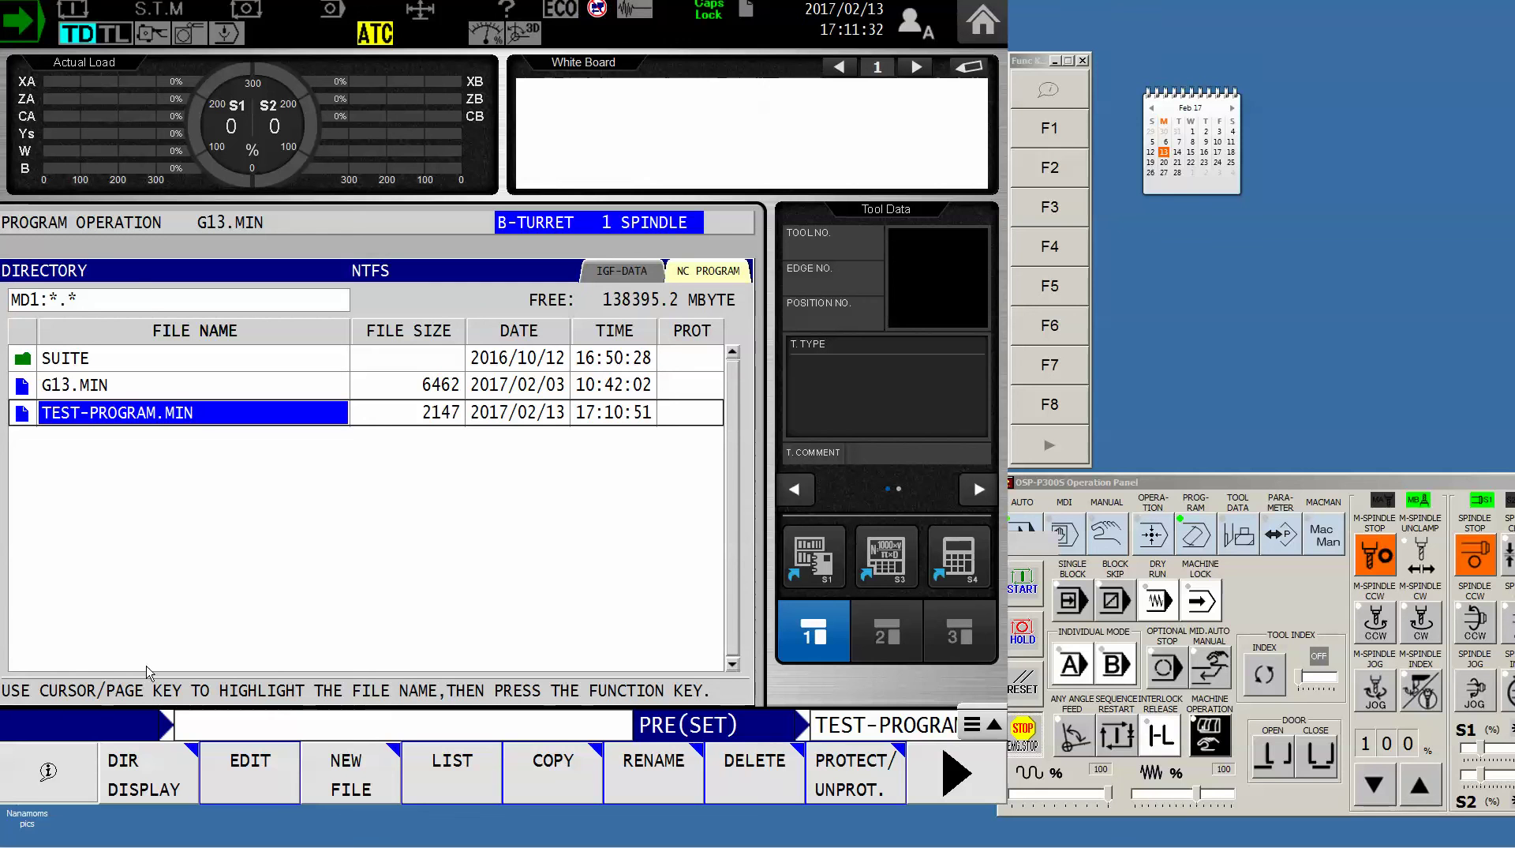
Add a second directory display set to US1 (LOWER) beside MD1.
click(152, 781)
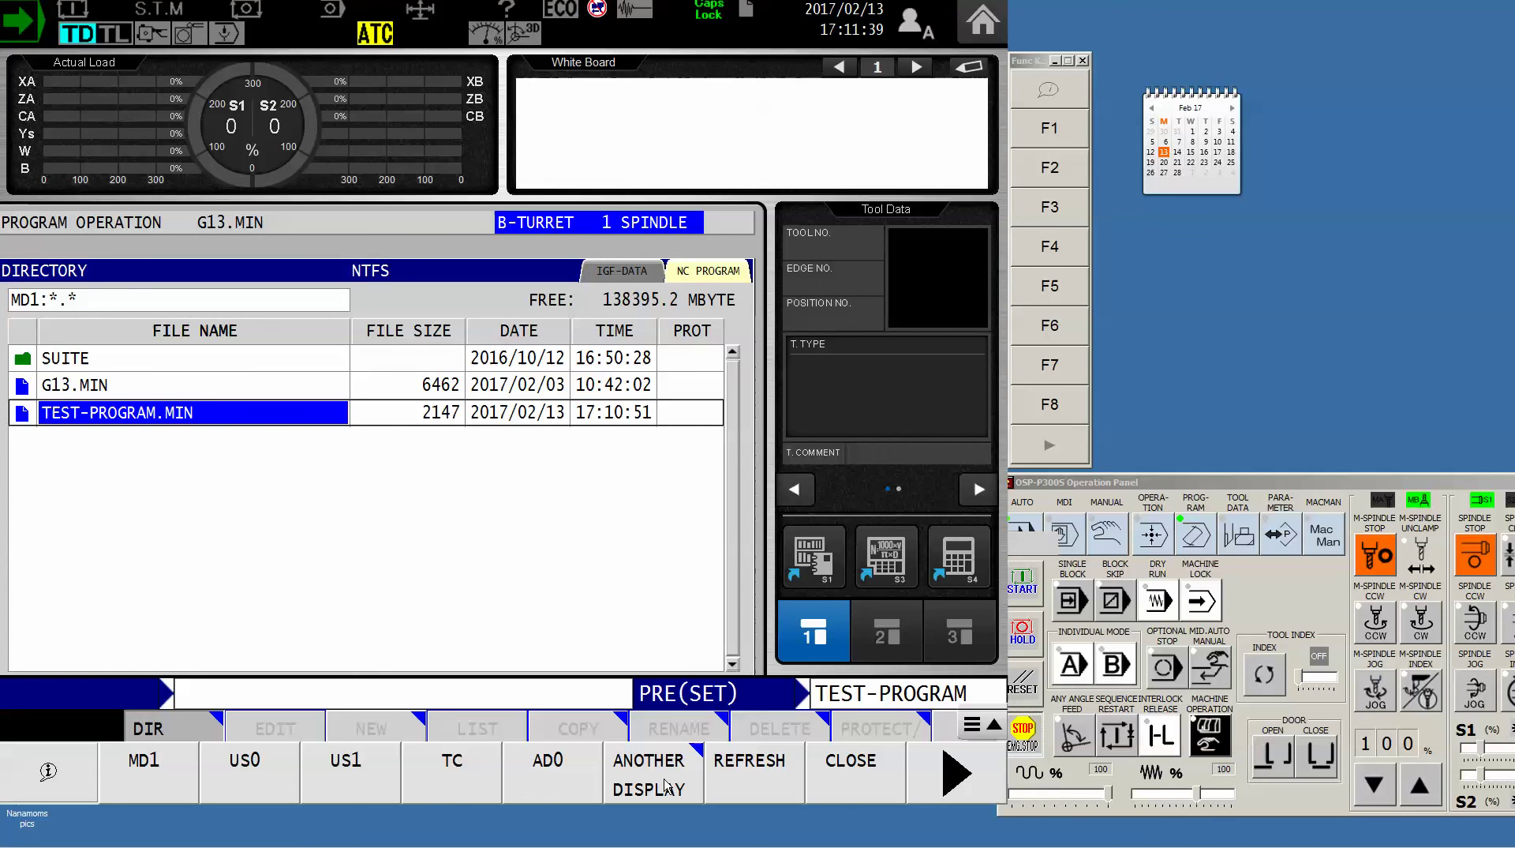
click(667, 787)
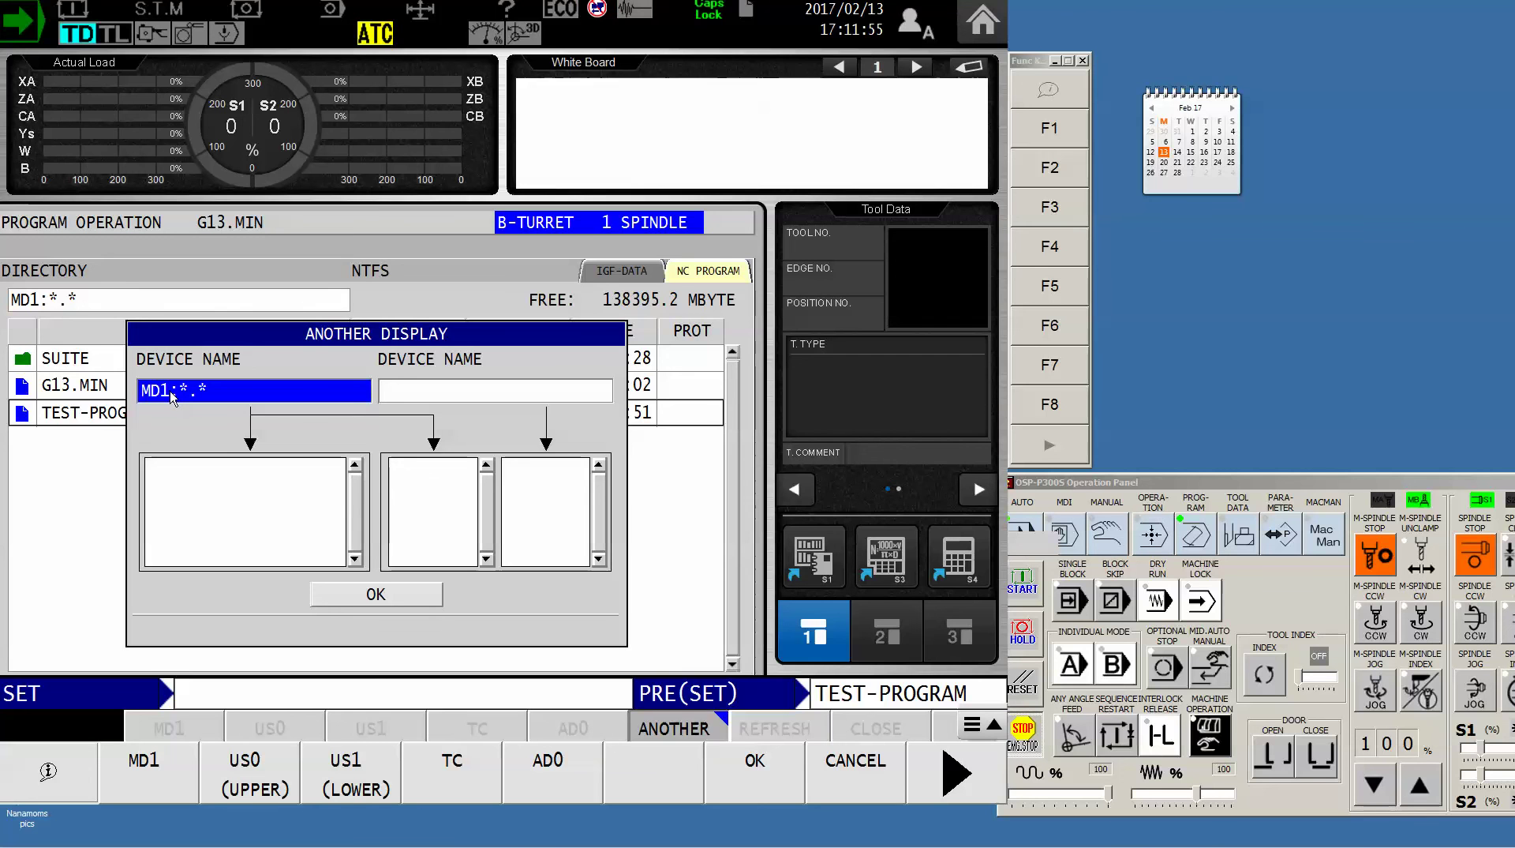
click(421, 395)
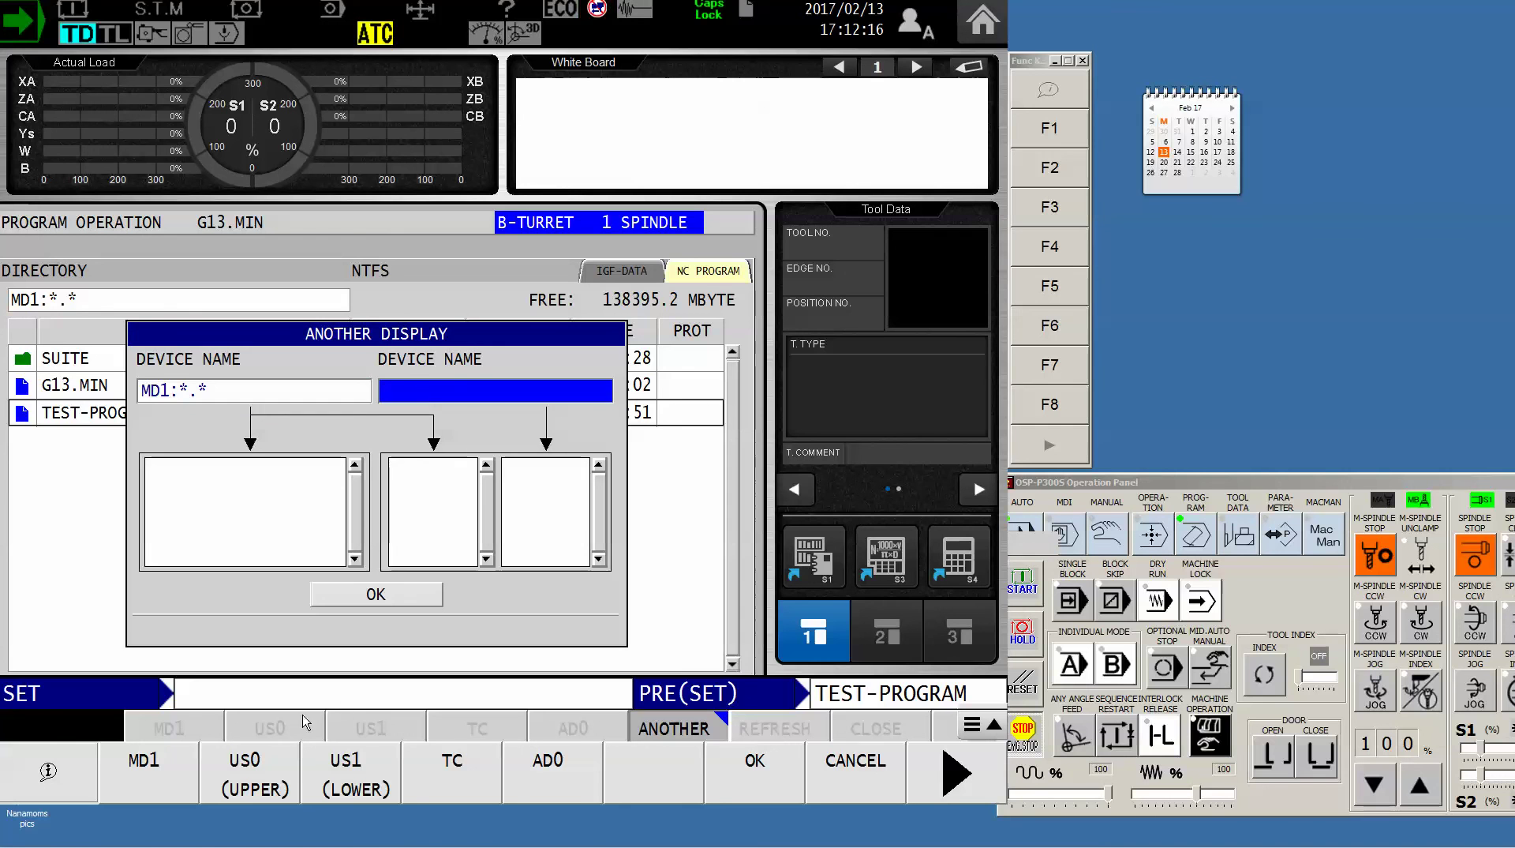
click(344, 777)
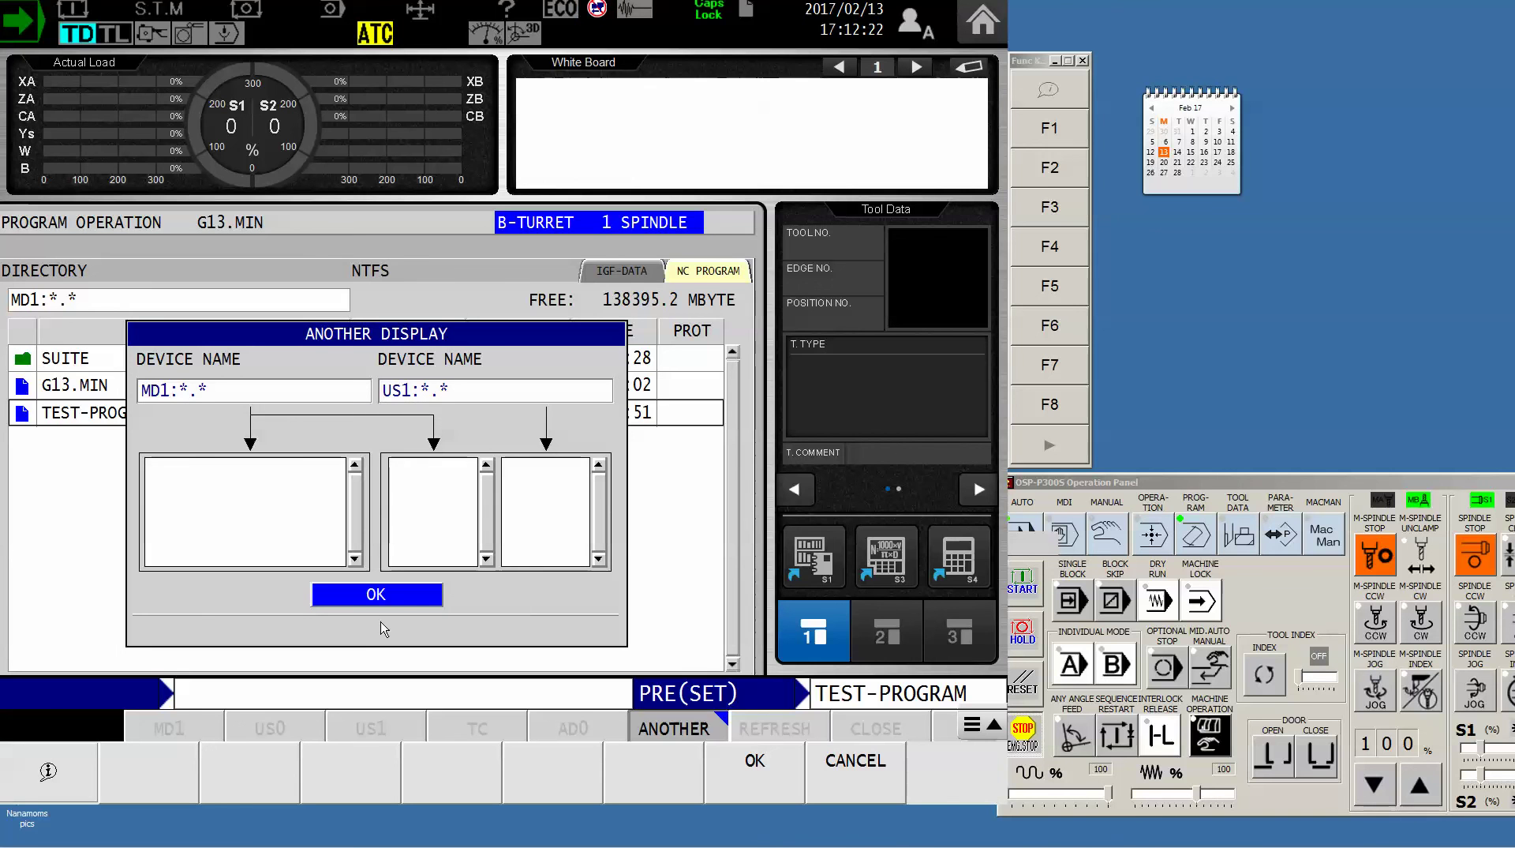
click(389, 596)
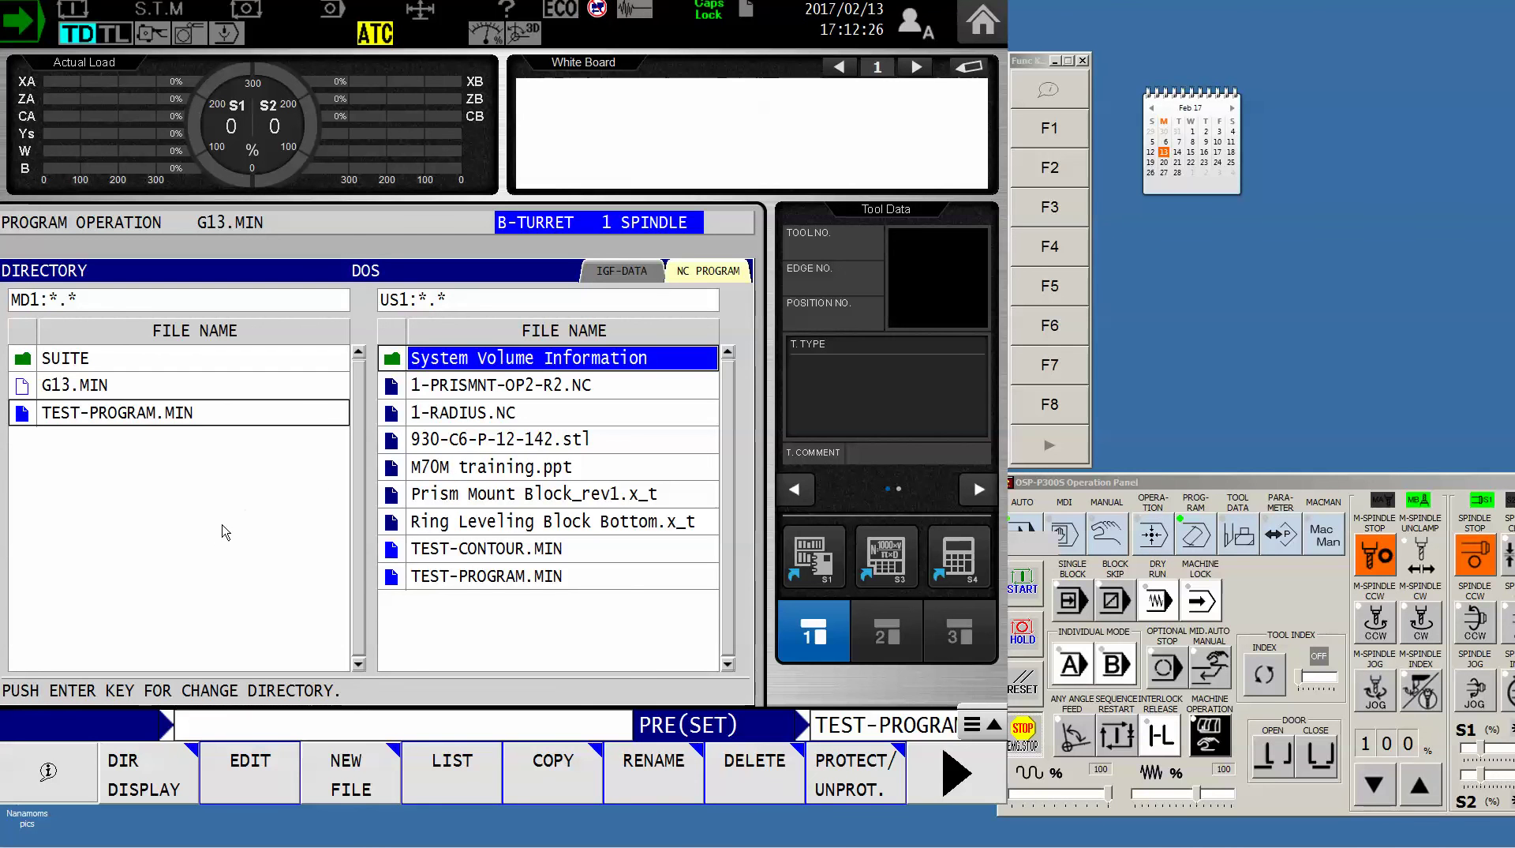
Copy US1's TEST-PROGRAM.MIN left into MD1, confirm overwrite, then return to auto operation.
click(485, 580)
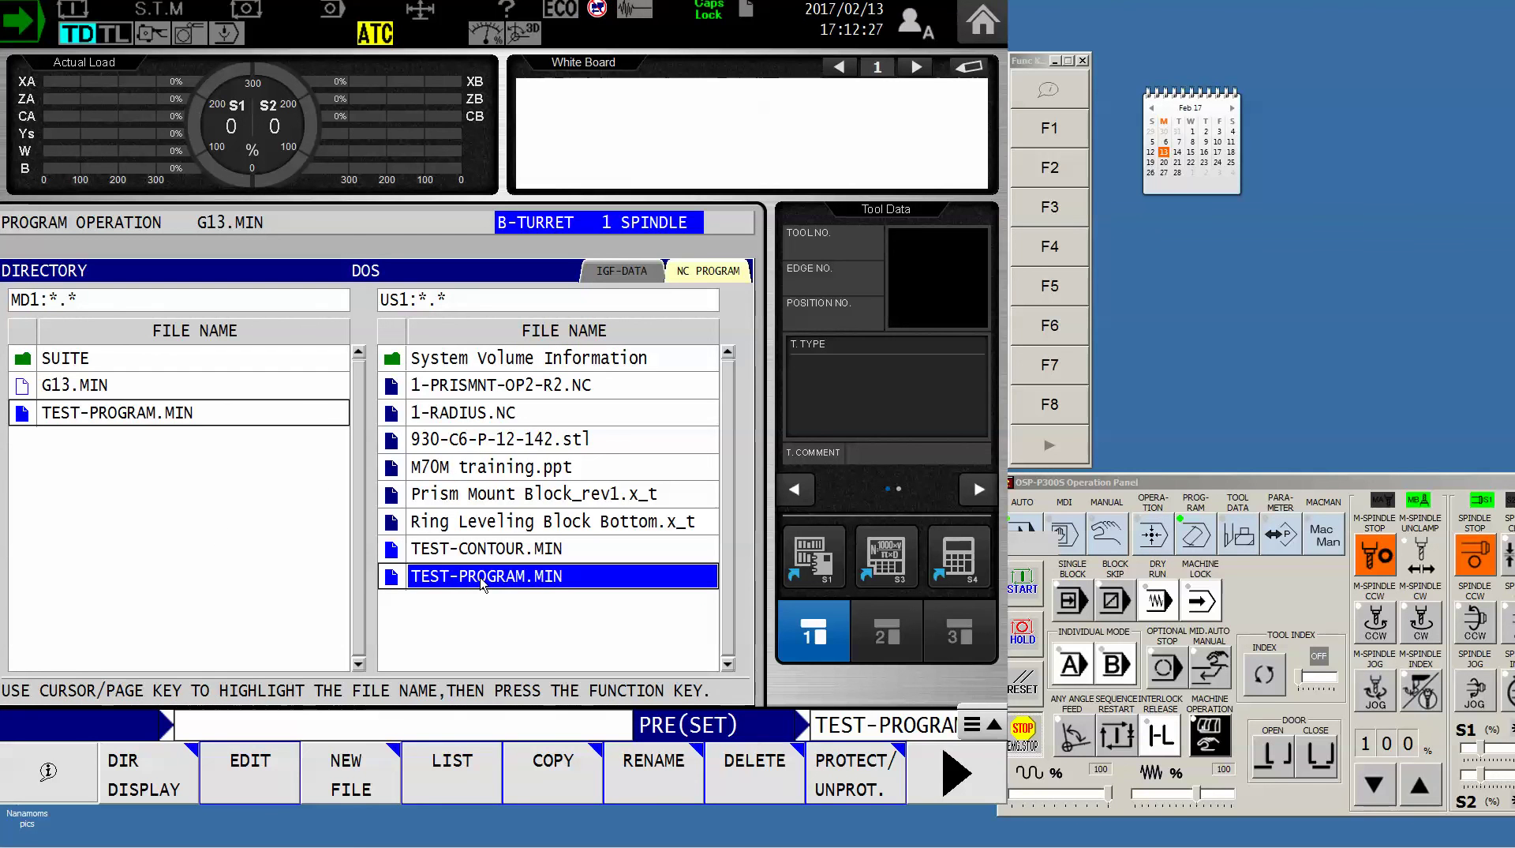
click(539, 789)
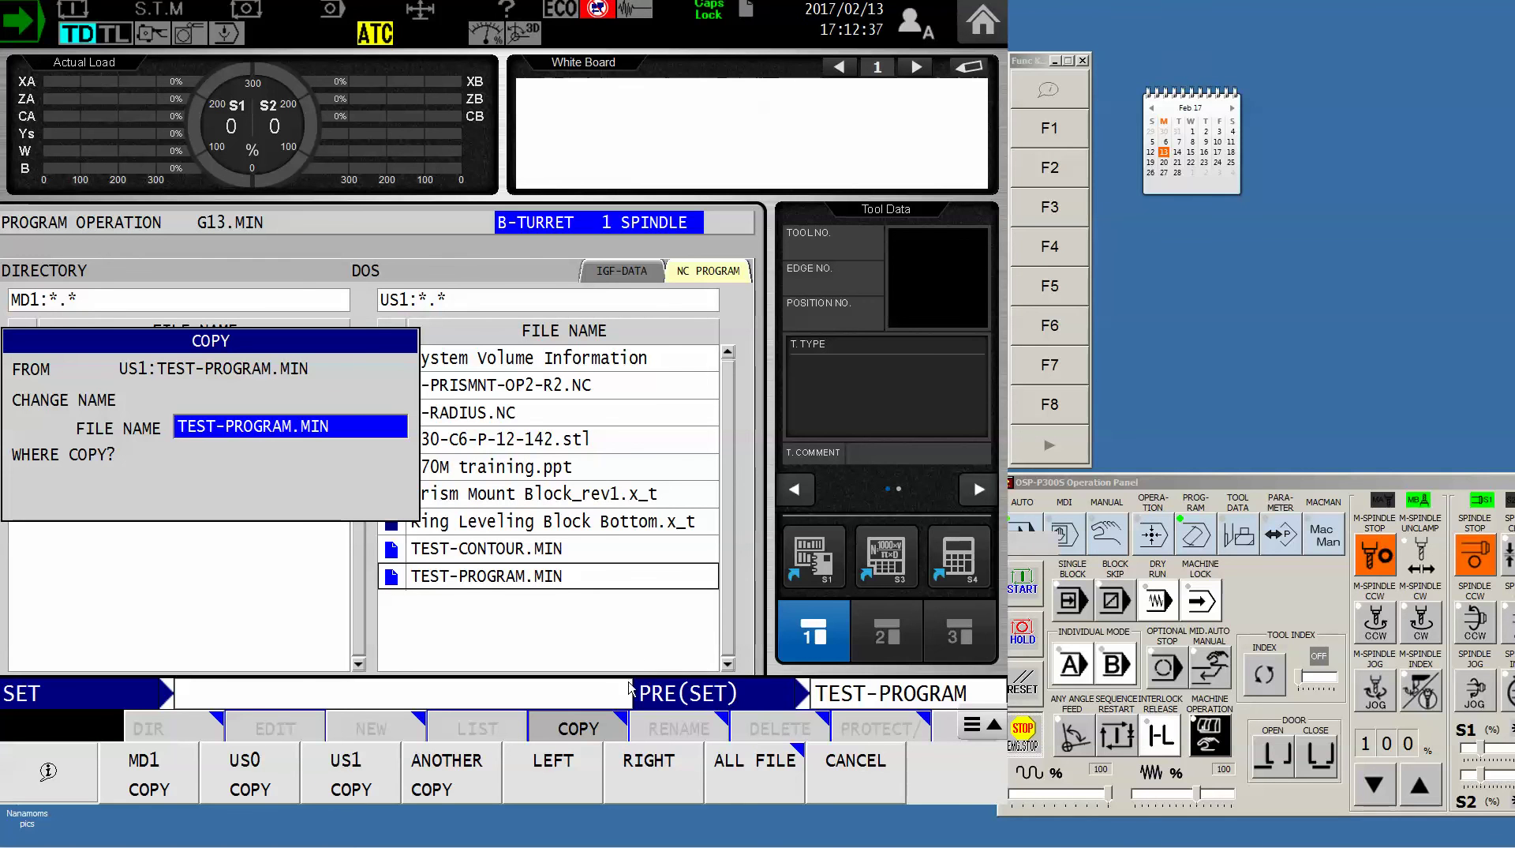
click(557, 772)
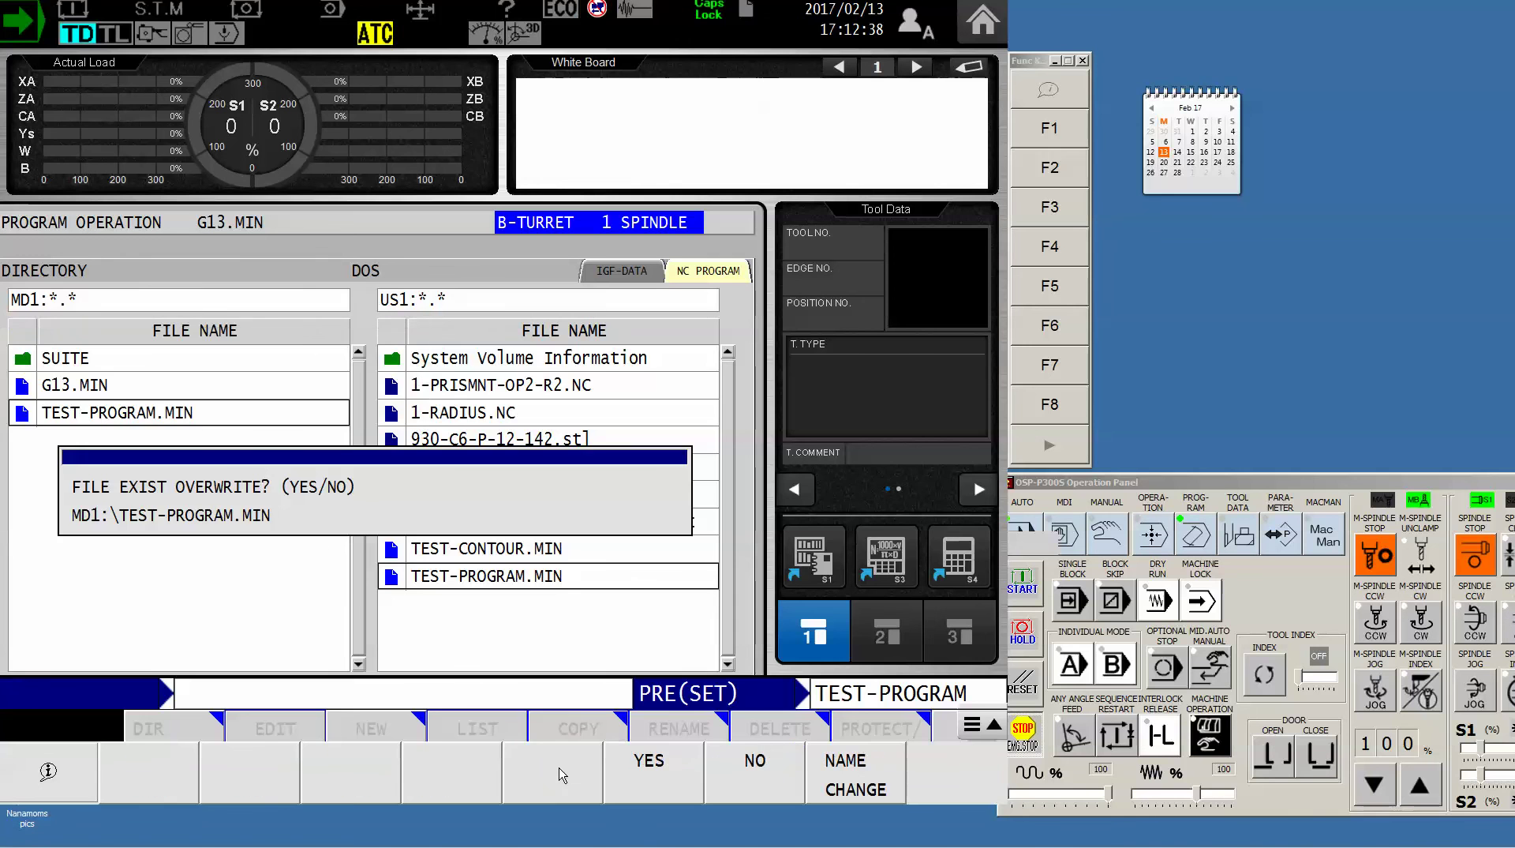
click(646, 777)
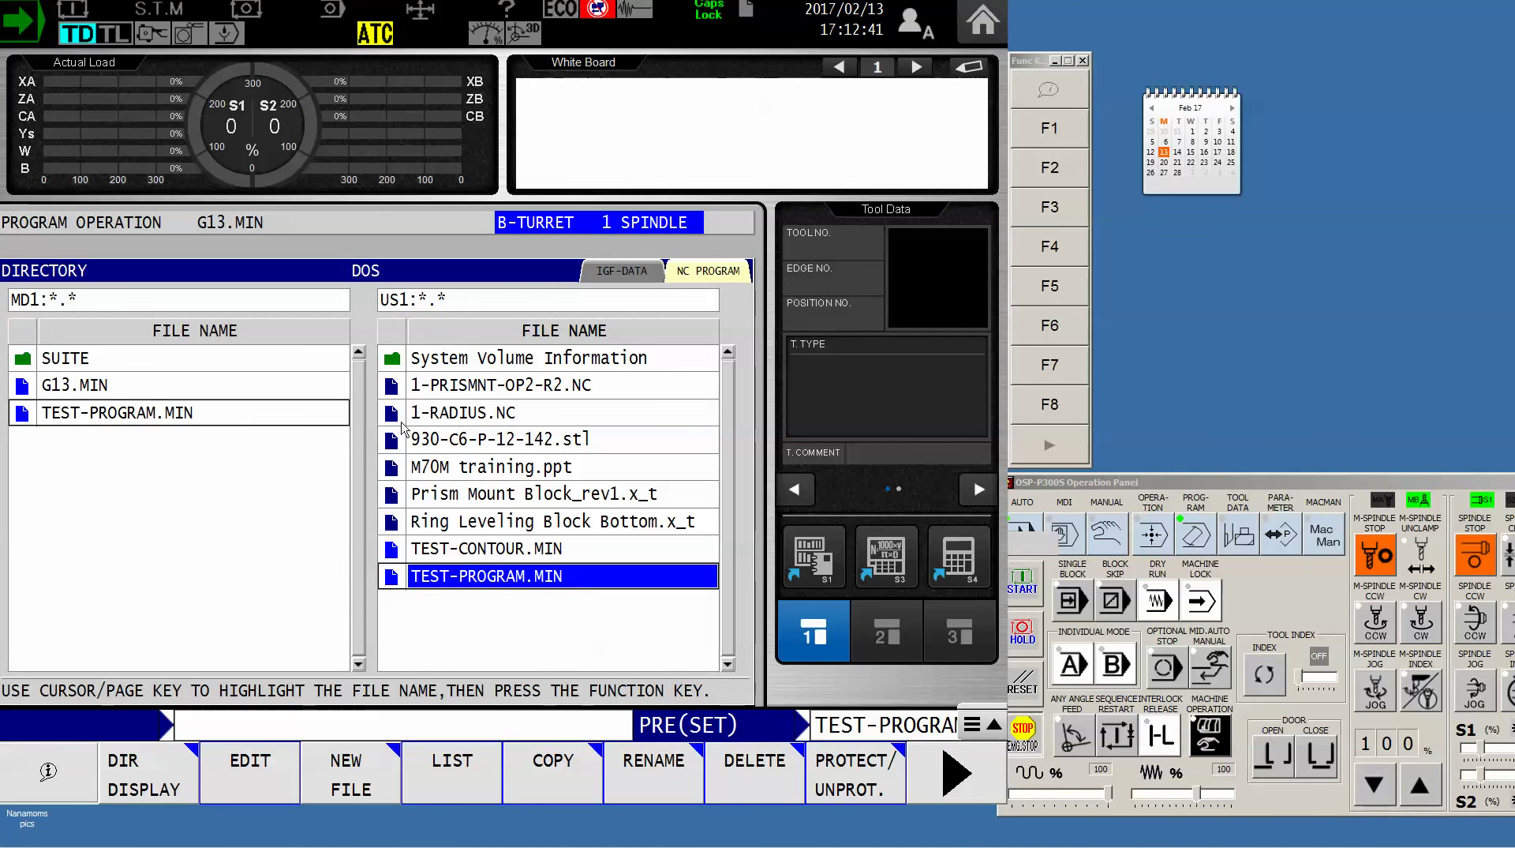
click(1157, 543)
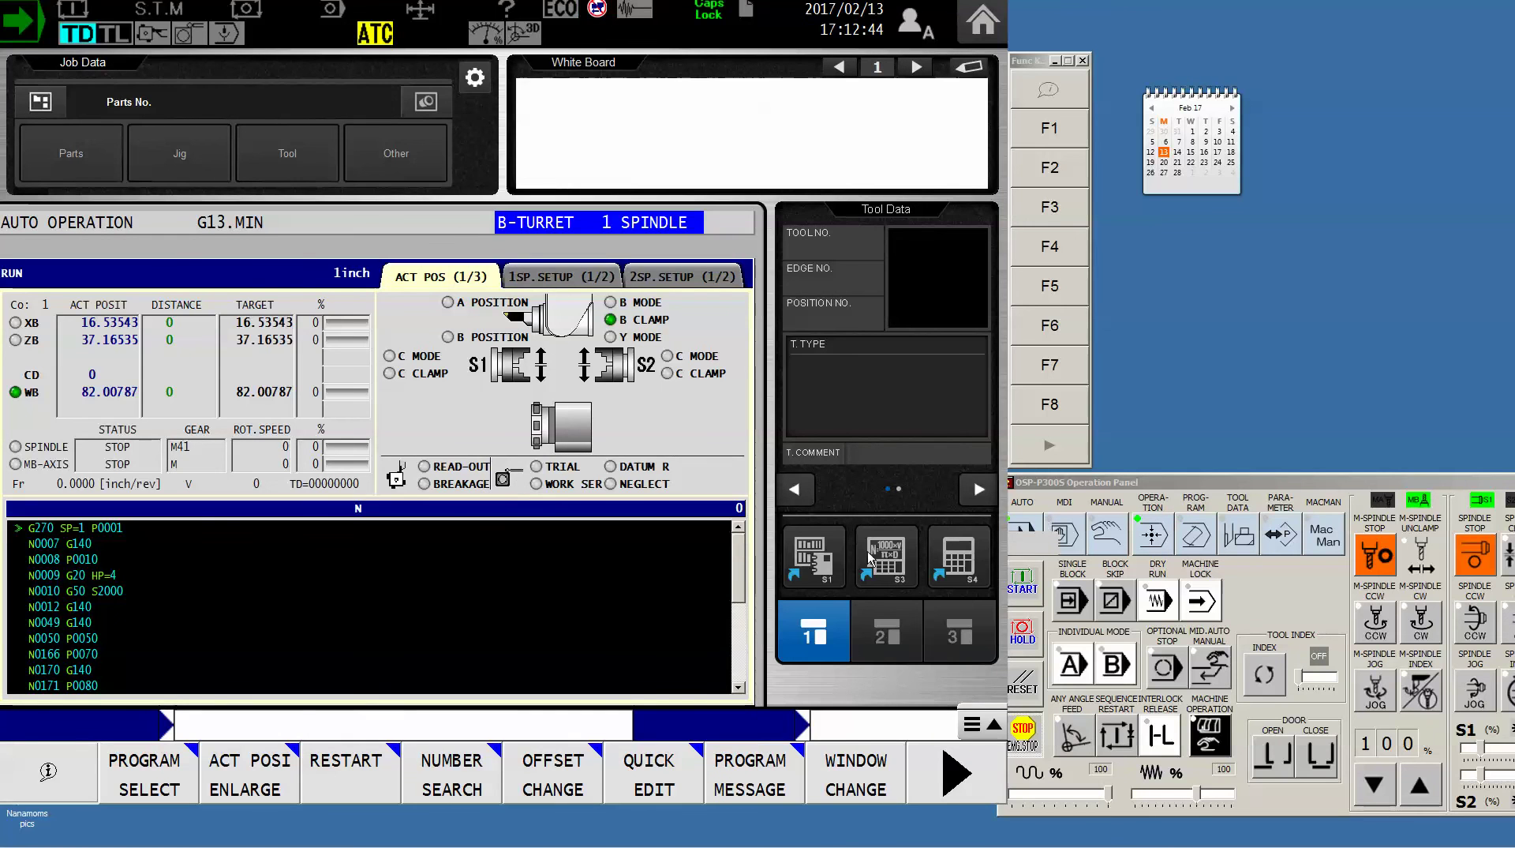
Return to the MD1/US1 program directory view and show the DIR DISPLAY drive options.
click(1198, 539)
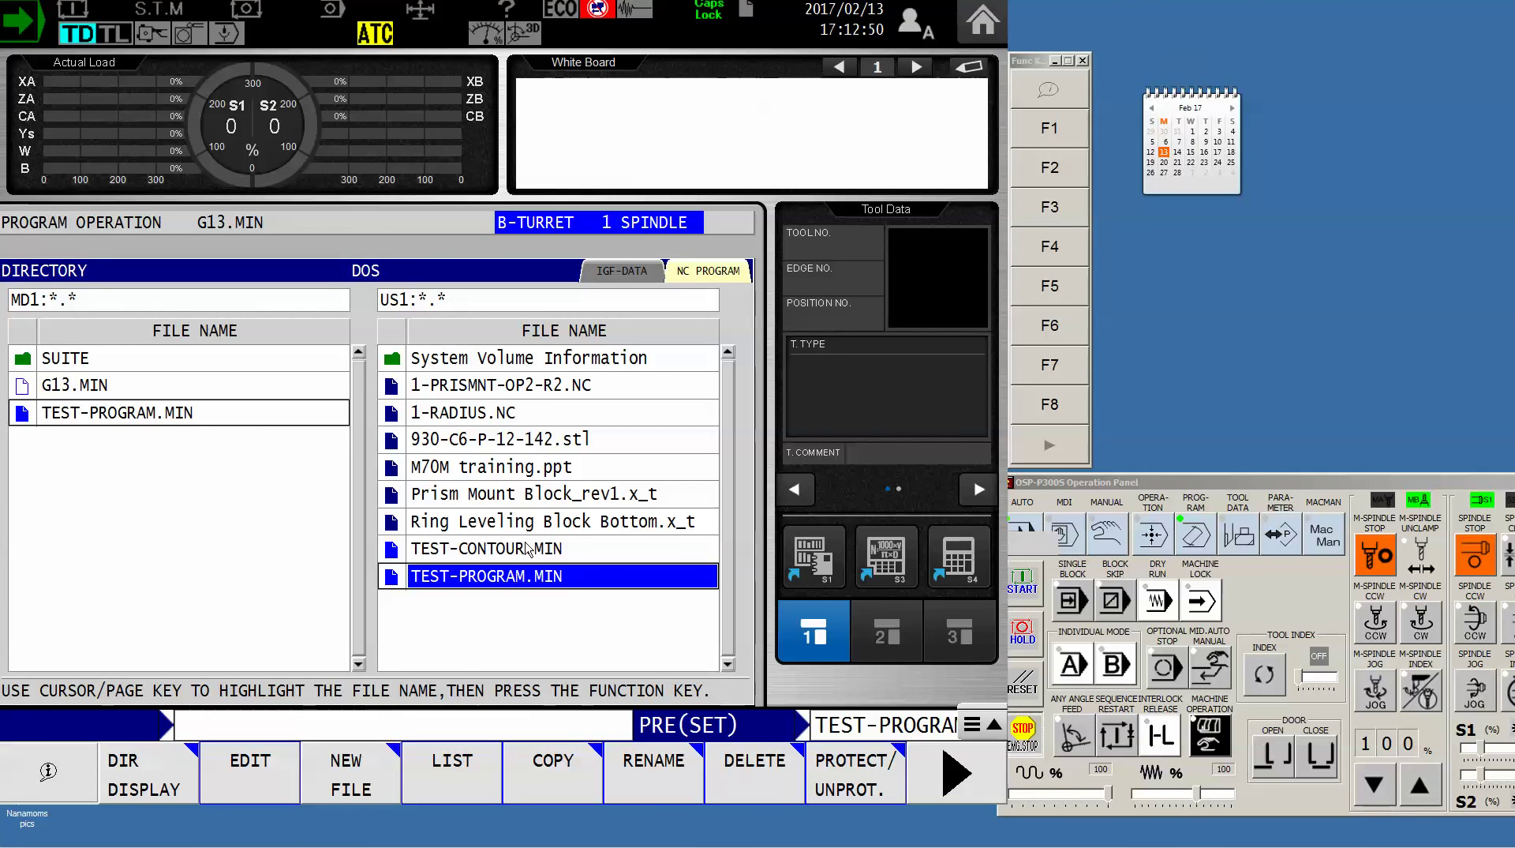
click(154, 782)
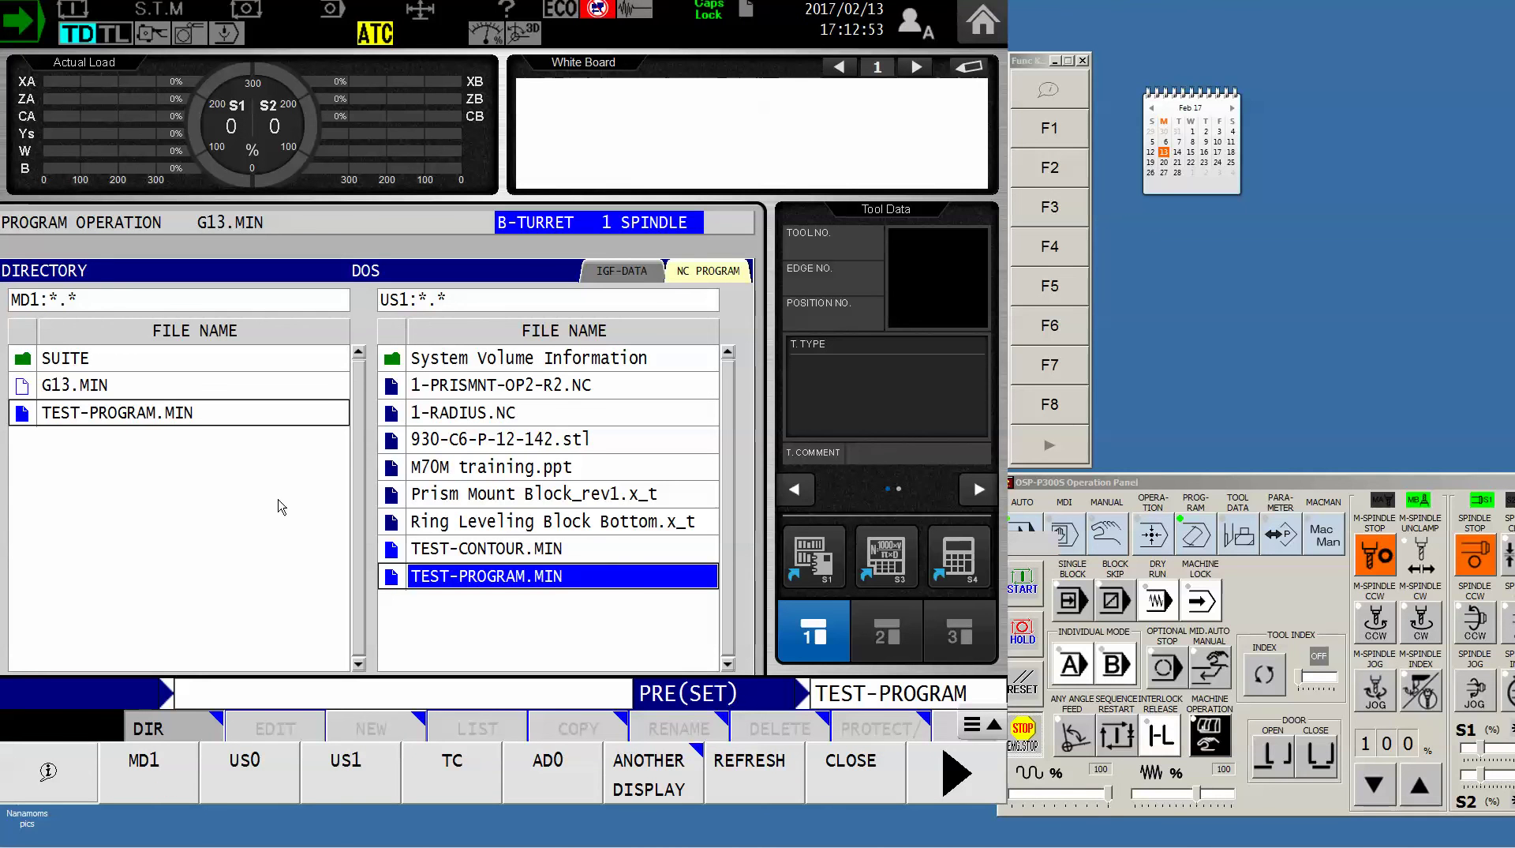